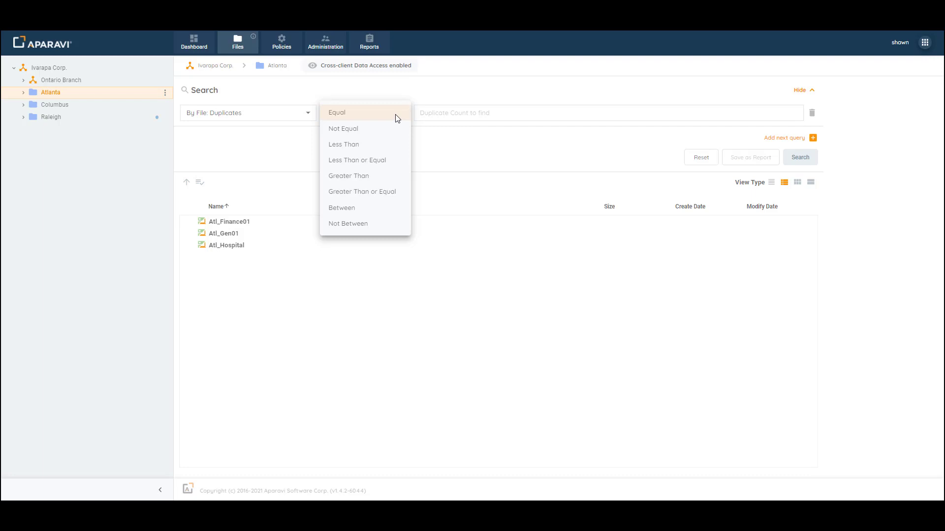
- Search Atlanta for files with a duplicate count greater than 1
{"action": "left_click", "coordinate": [372, 177]}
{"action": "left_click", "coordinate": [439, 114]}
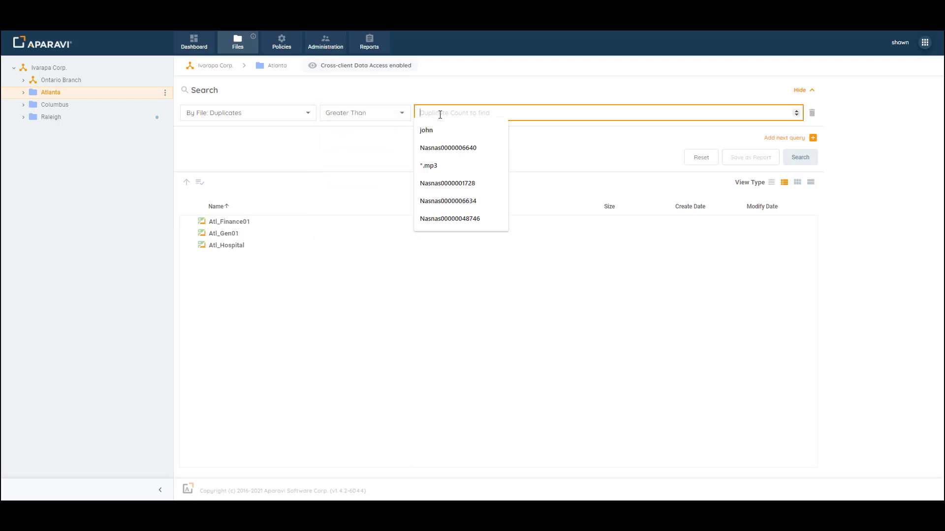
{"action": "type", "text": "1"}
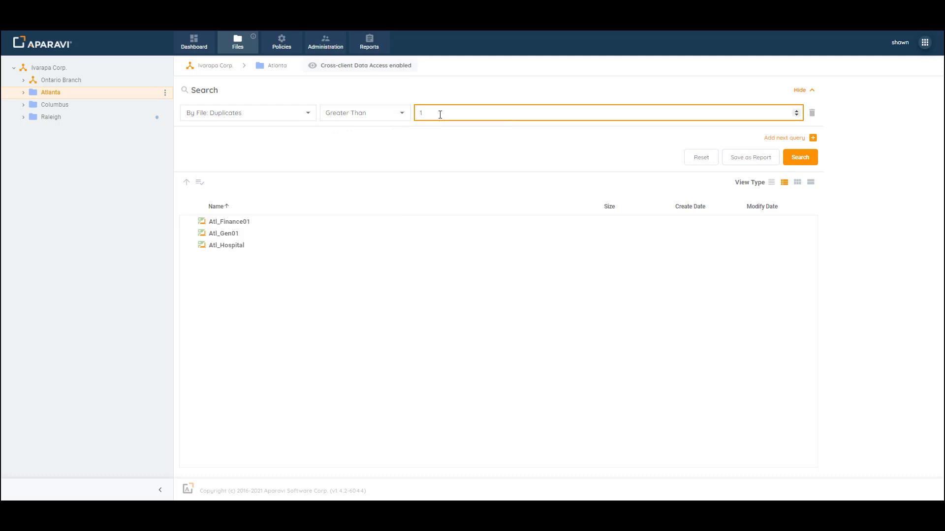
{"action": "left_click", "coordinate": [807, 164]}
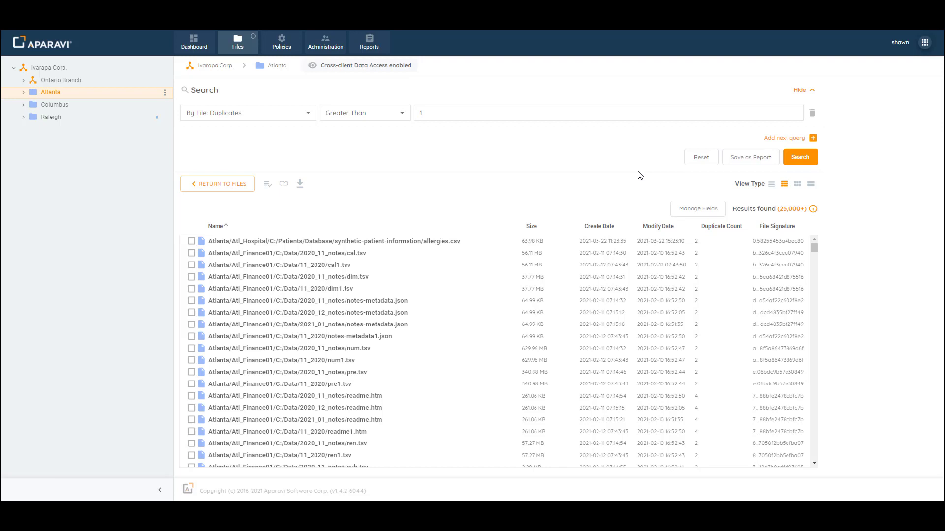
- Add an empty second query condition, and show and hide the details of cal.tsv
{"action": "left_click", "coordinate": [775, 138]}
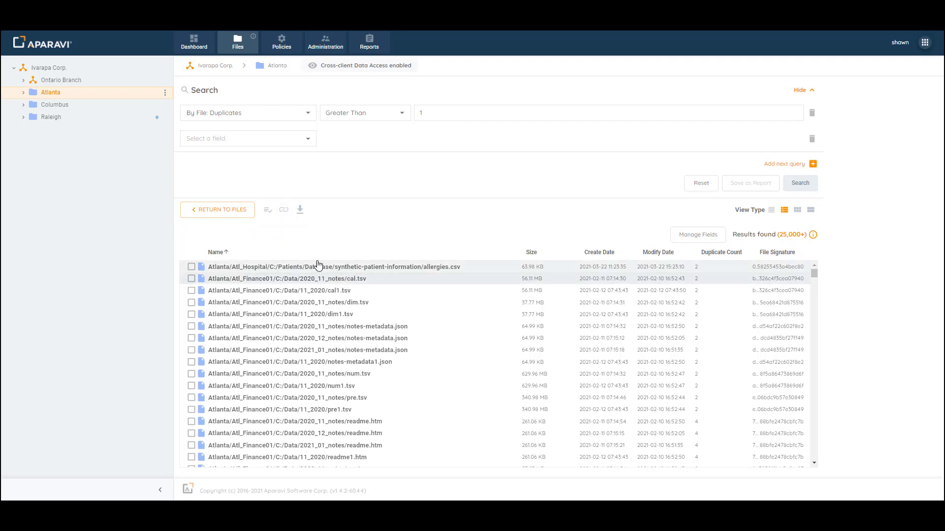
{"action": "left_click", "coordinate": [267, 210]}
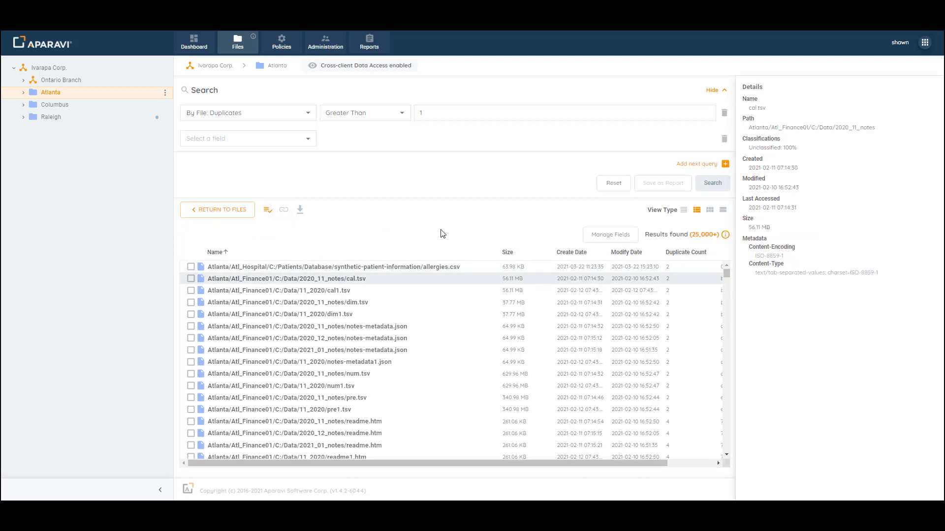
{"action": "left_click", "coordinate": [268, 210]}
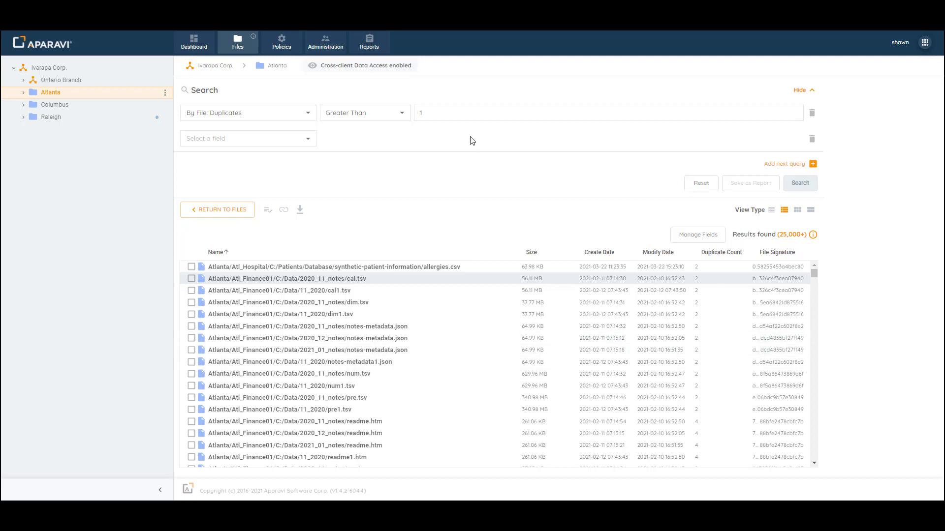
- Start a custom report for Atlanta with a query for files with duplicates greater than 1
{"action": "left_click", "coordinate": [370, 48]}
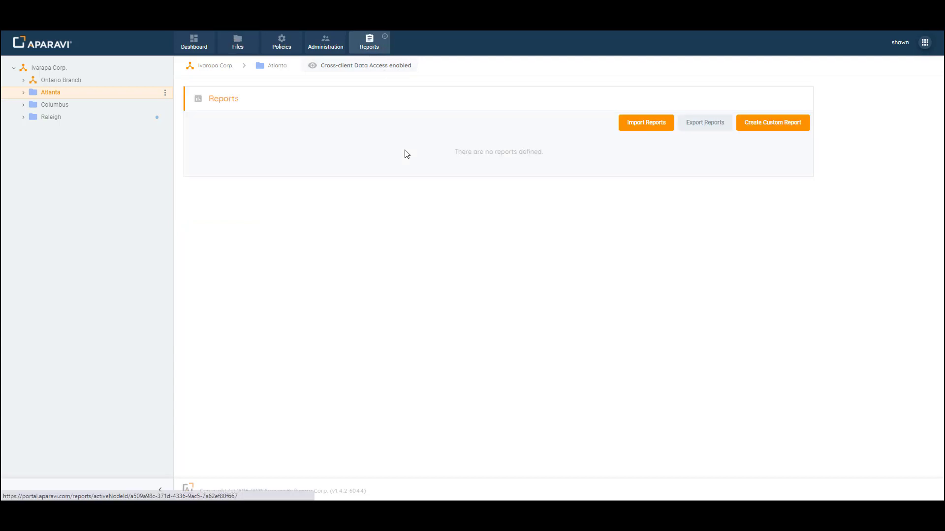
{"action": "left_click", "coordinate": [759, 127]}
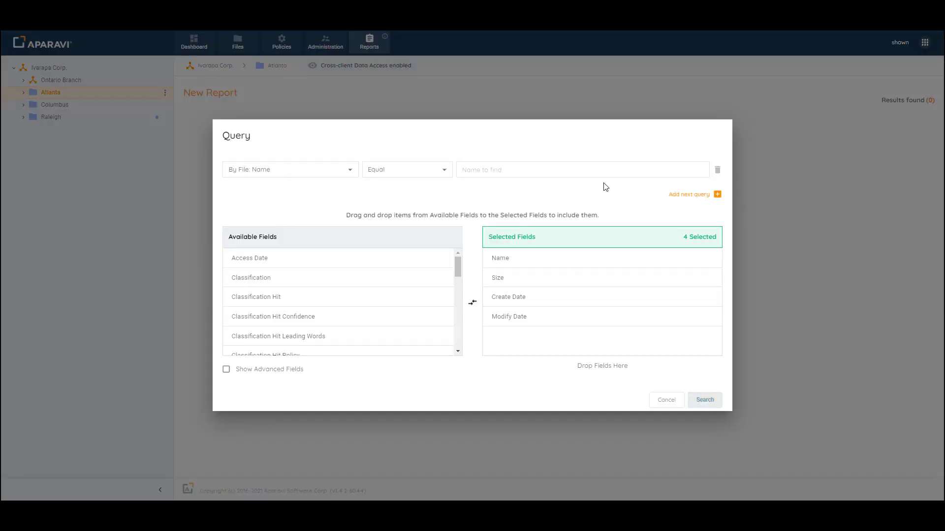
{"action": "left_click", "coordinate": [351, 177]}
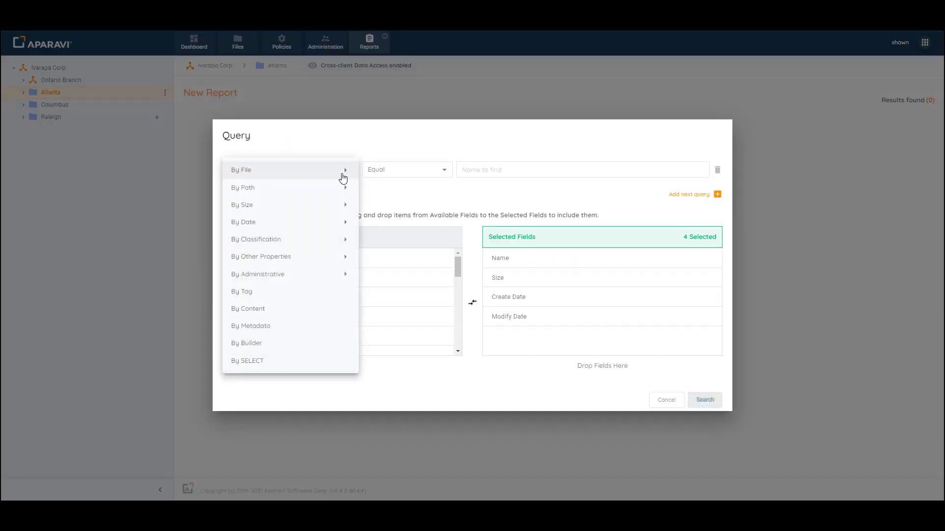
{"action": "left_click", "coordinate": [378, 191]}
{"action": "left_click", "coordinate": [403, 173]}
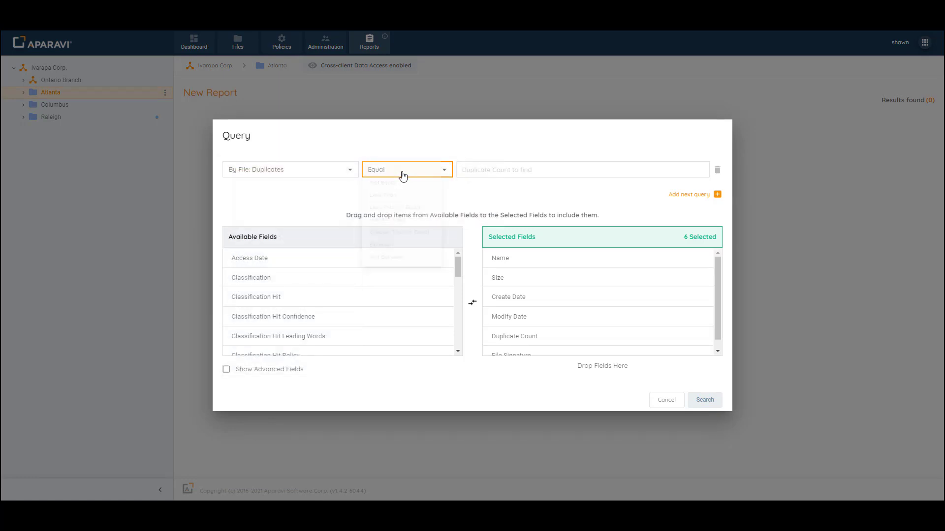
{"action": "left_click", "coordinate": [394, 232]}
{"action": "left_click", "coordinate": [469, 171]}
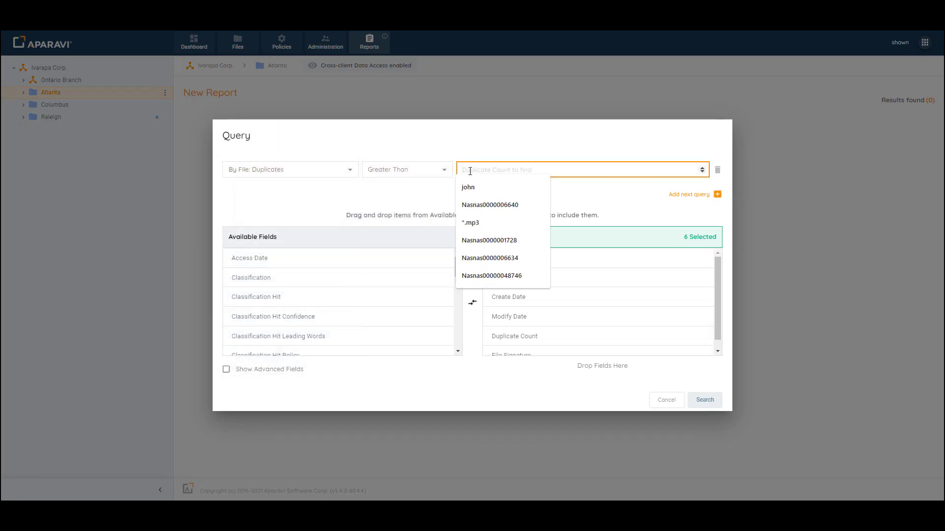
{"action": "type", "text": "1"}
{"action": "left_click", "coordinate": [442, 199]}
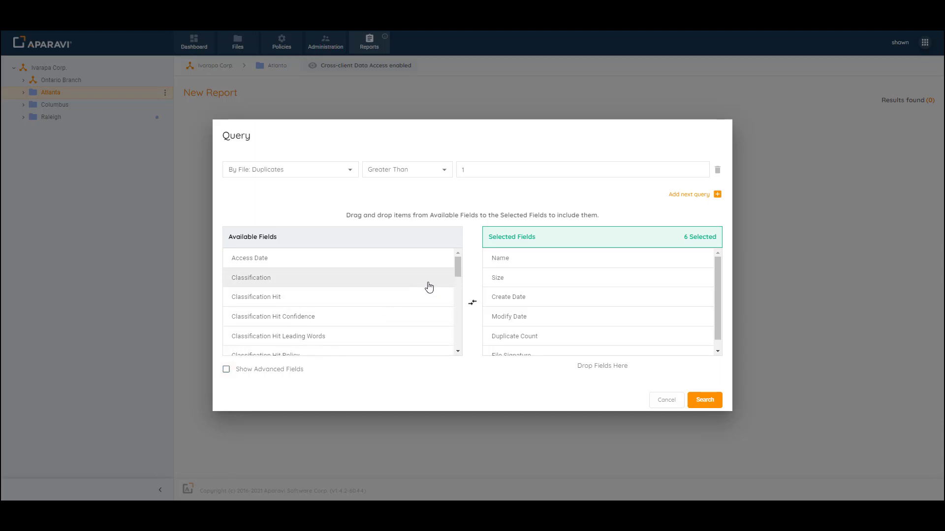
- Include the Owner and Local Path fields after Size in the report and run its query
{"action": "left_click_drag", "start_coordinate": [458, 269], "coordinate": [457, 304]}
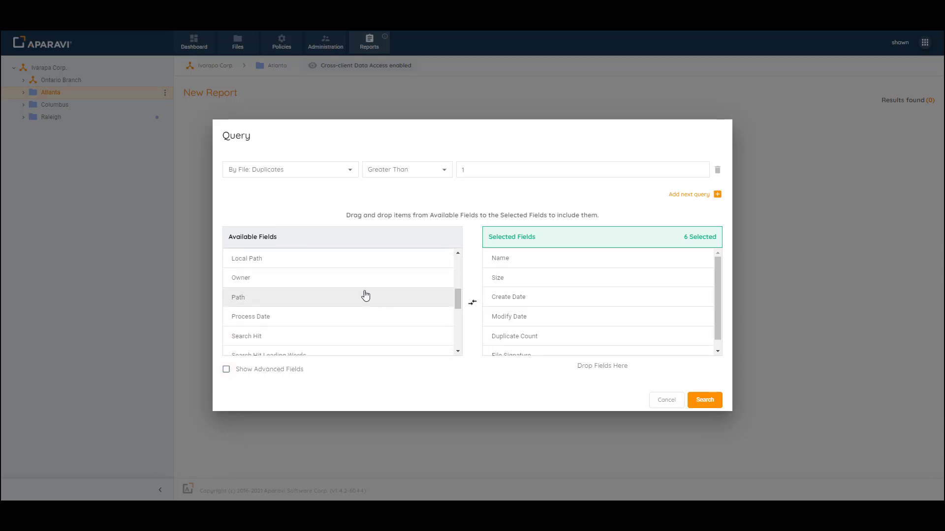
{"action": "left_click_drag", "start_coordinate": [277, 283], "coordinate": [508, 302]}
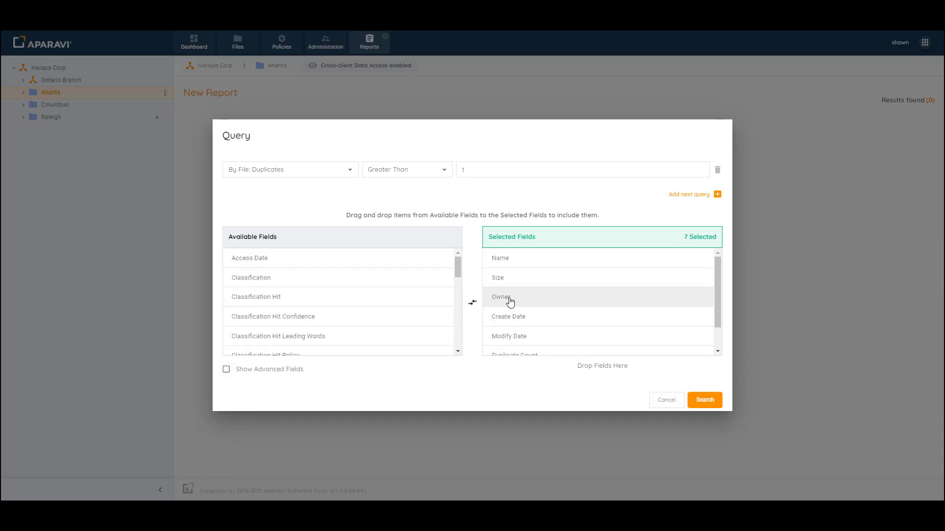
{"action": "scroll", "coordinate": [361, 306], "scroll_direction": "down", "scroll_amount": 2}
{"action": "left_click_drag", "start_coordinate": [290, 297], "coordinate": [599, 350]}
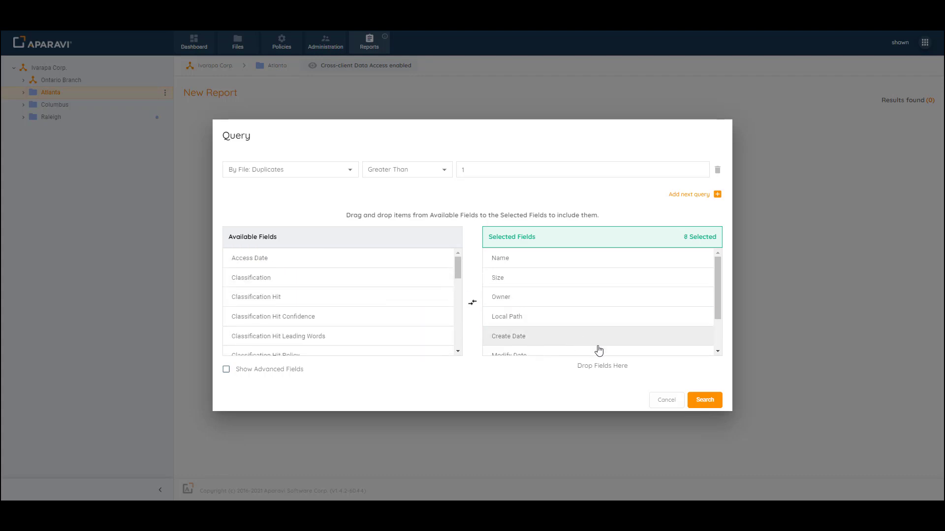
{"action": "left_click", "coordinate": [707, 403]}
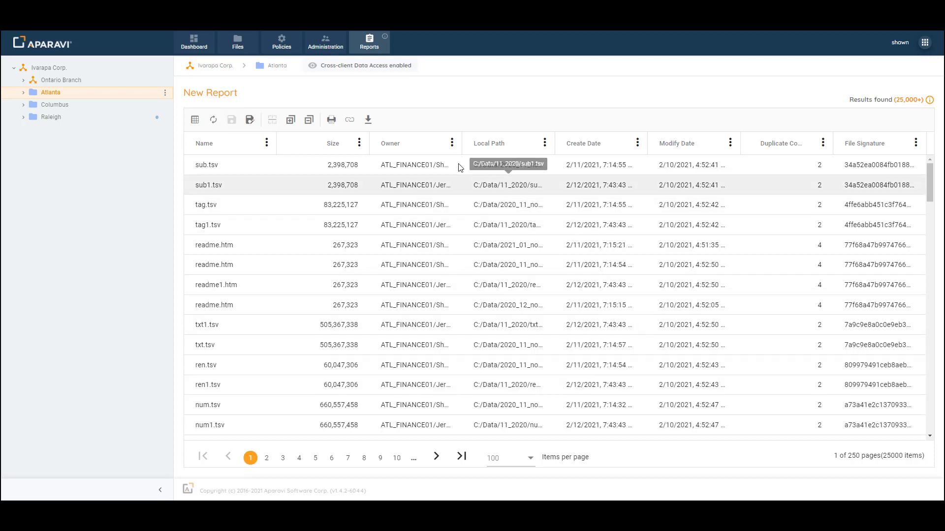
- Group the report by the Owner column and collapse all the owner groups
{"action": "left_click", "coordinate": [452, 143]}
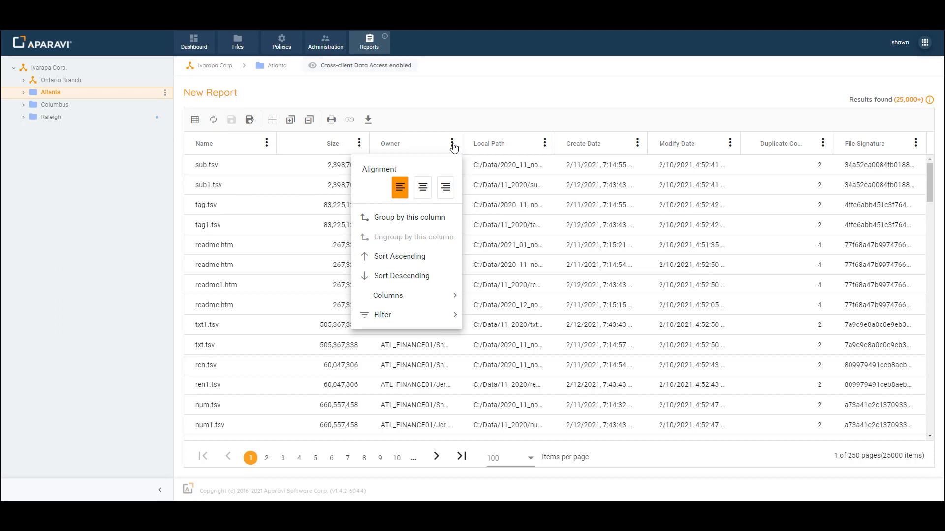
{"action": "left_click", "coordinate": [430, 220]}
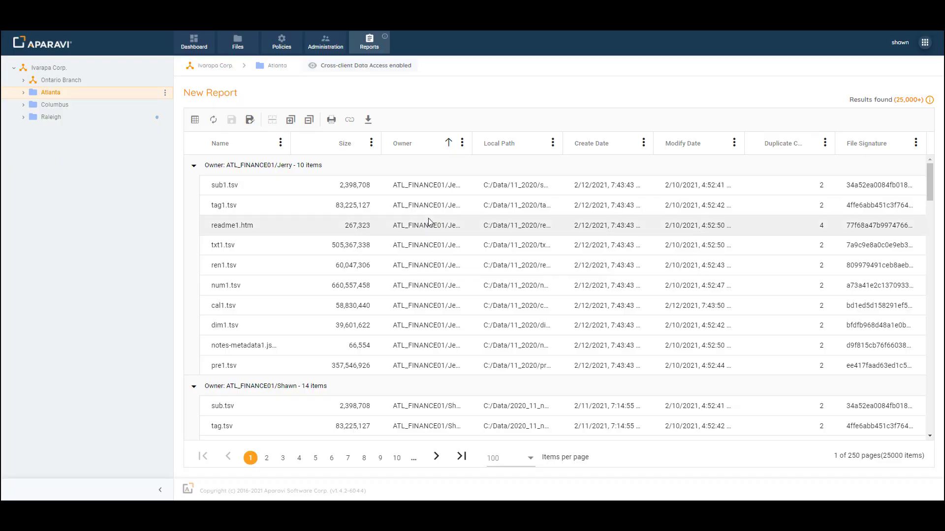
{"action": "left_click", "coordinate": [193, 165]}
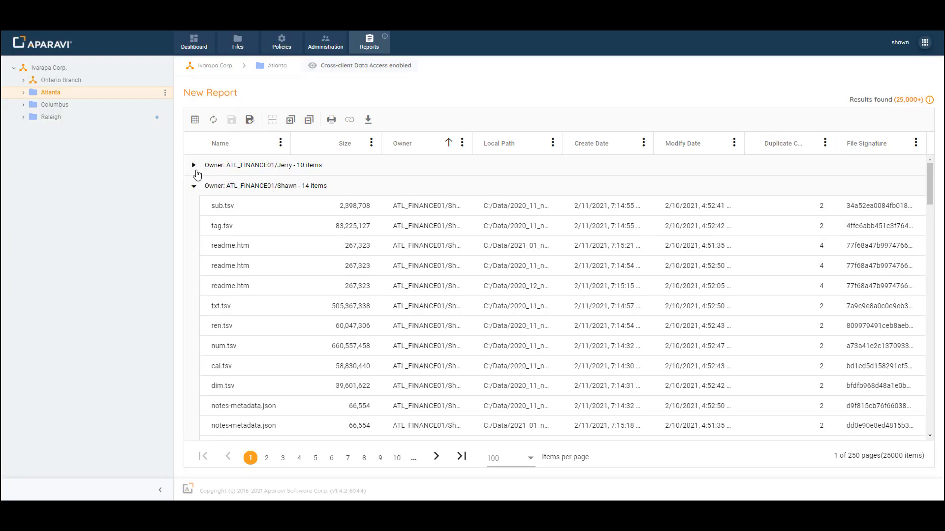
{"action": "left_click", "coordinate": [194, 186]}
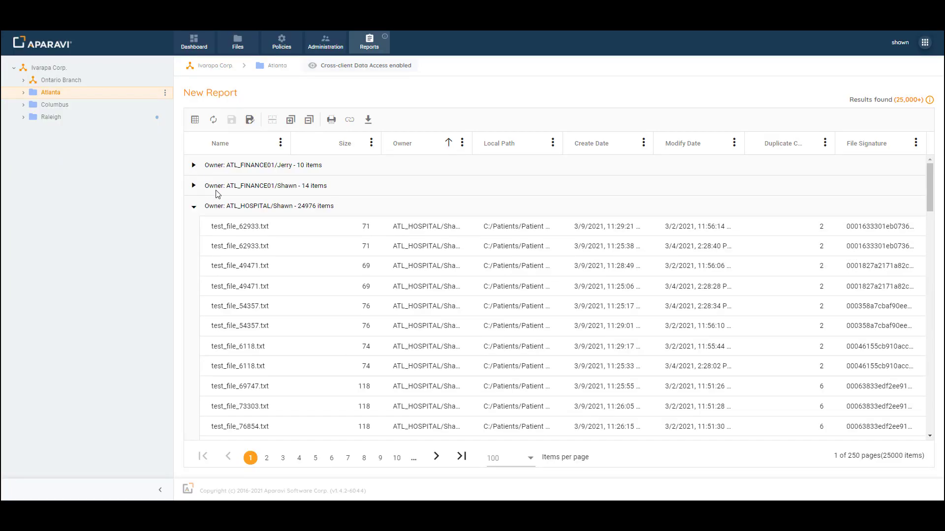
{"action": "left_click", "coordinate": [193, 206]}
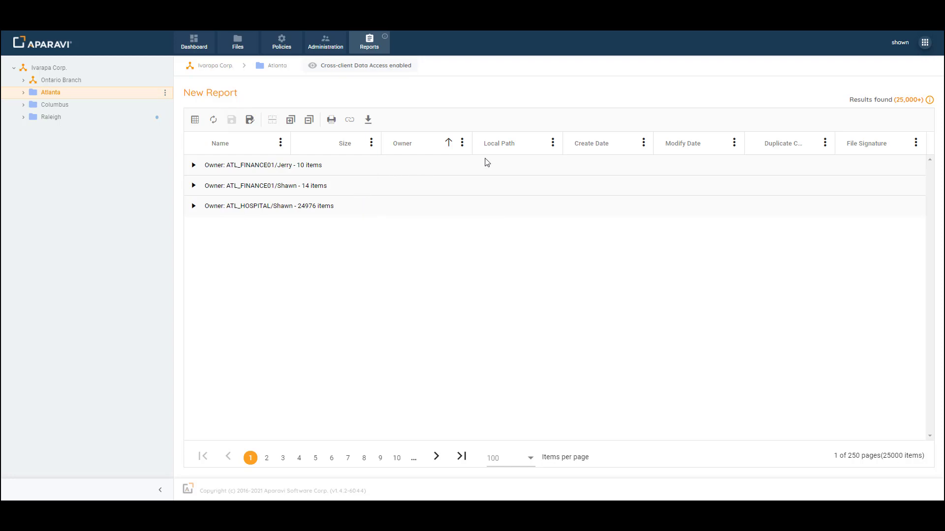
- Sort the report by Local Path in ascending order and add a SUM aggregation to the Size column
{"action": "left_click", "coordinate": [552, 143]}
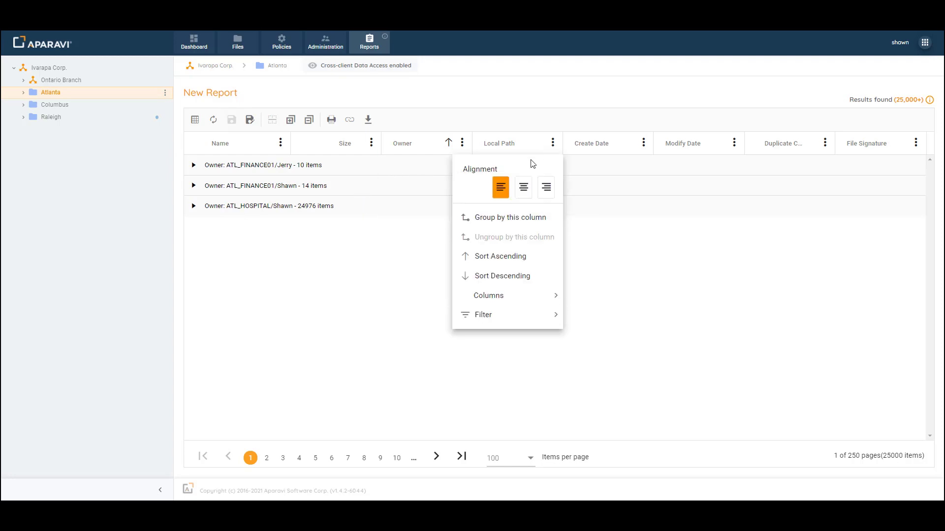
{"action": "left_click", "coordinate": [500, 257]}
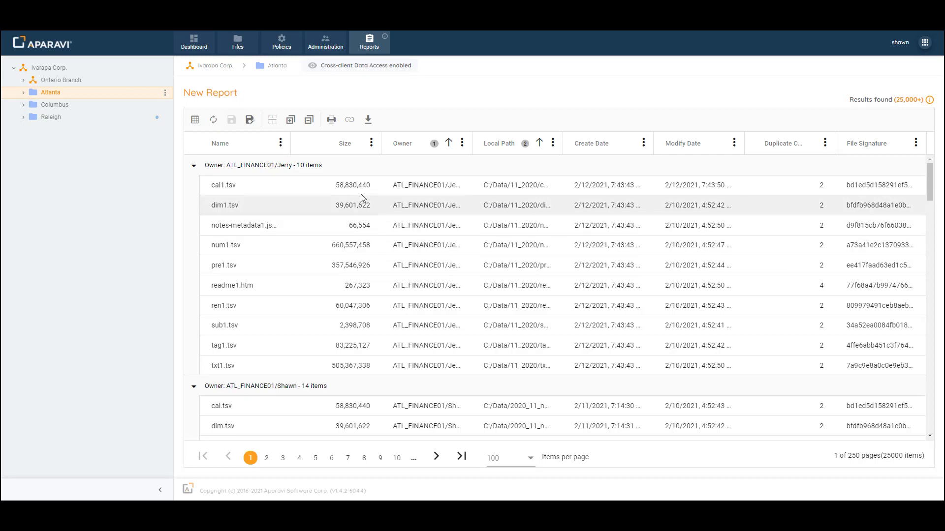
{"action": "left_click", "coordinate": [371, 143]}
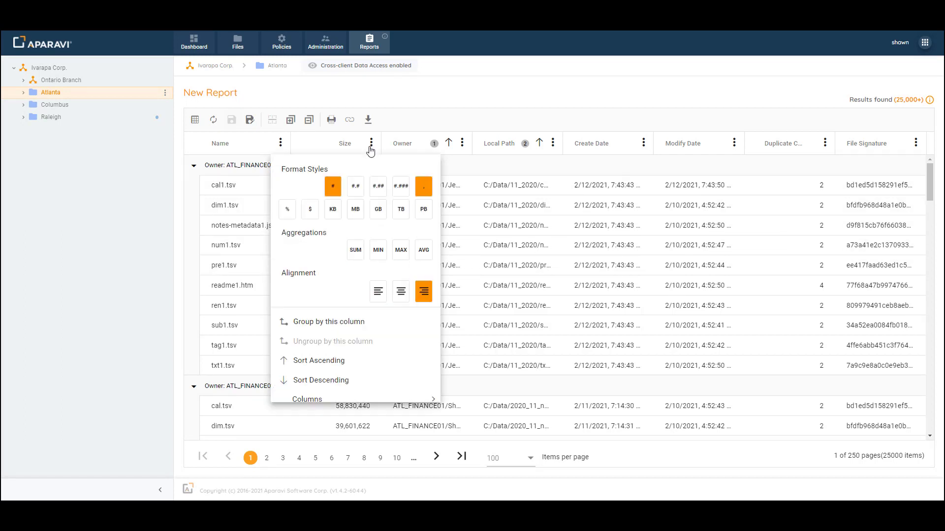
{"action": "left_click", "coordinate": [355, 251]}
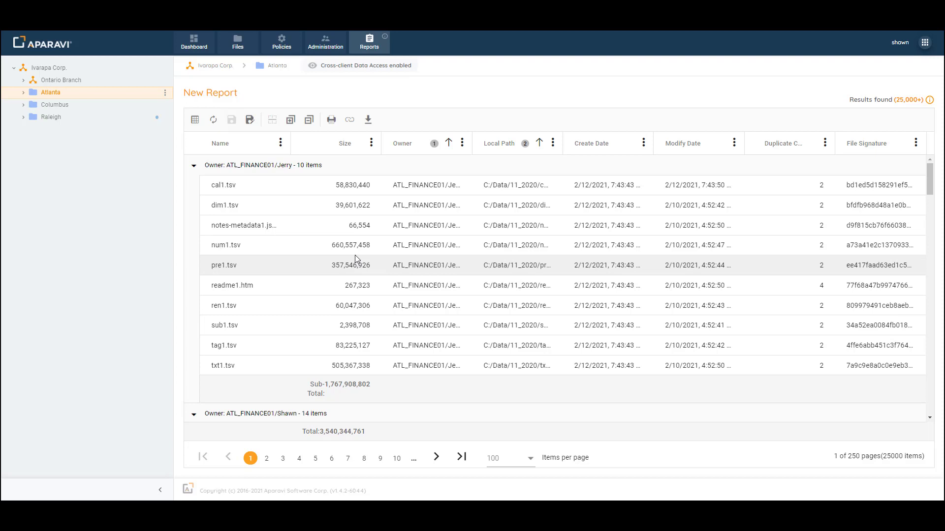
- Review the report's export formats and the data format choices for a results link, without saving anything
{"action": "left_click", "coordinate": [370, 121]}
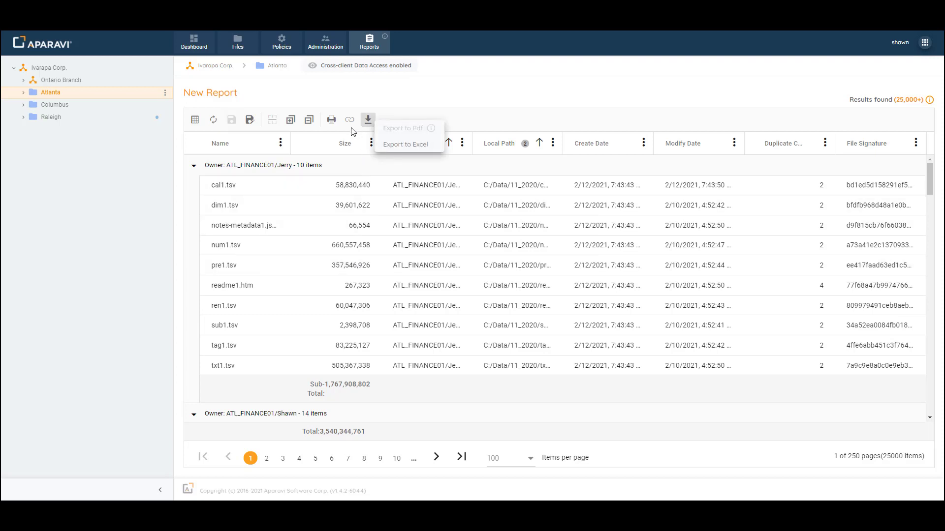
{"action": "left_click", "coordinate": [350, 121]}
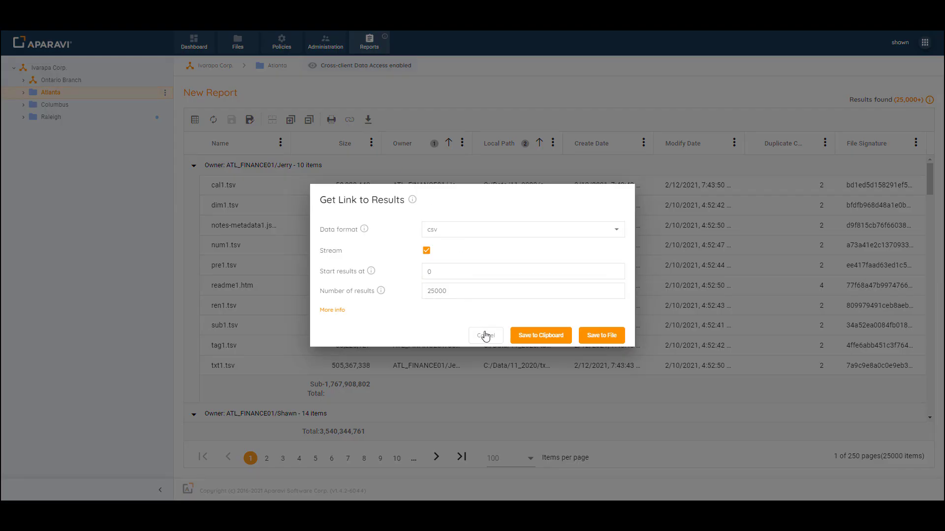
{"action": "left_click", "coordinate": [508, 230]}
{"action": "left_click", "coordinate": [506, 208]}
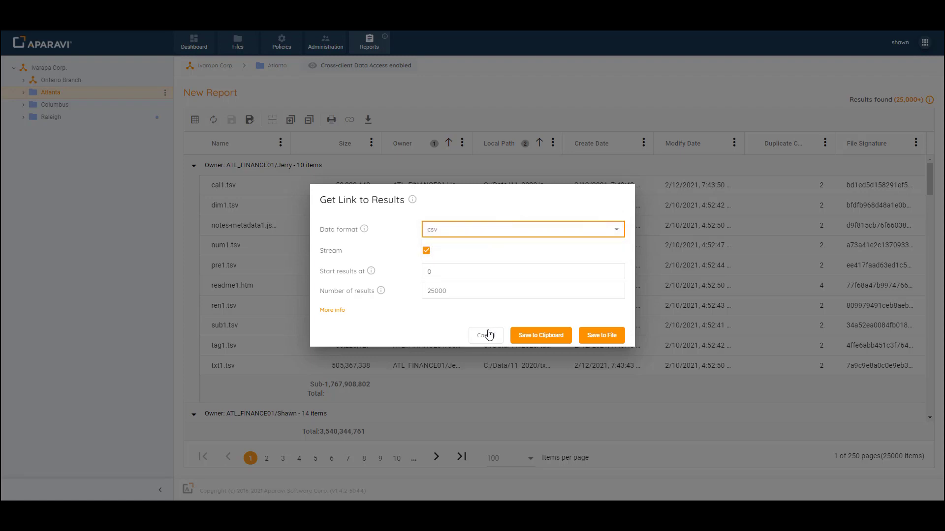
{"action": "left_click", "coordinate": [486, 335]}
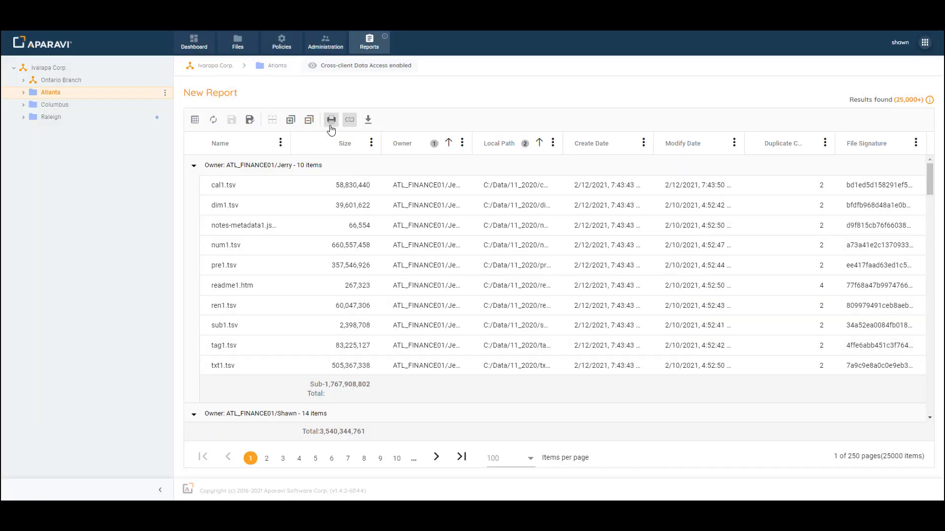
- Save the report as a private report named "Duplicate Files"
{"action": "left_click", "coordinate": [250, 123]}
{"action": "left_click", "coordinate": [474, 255]}
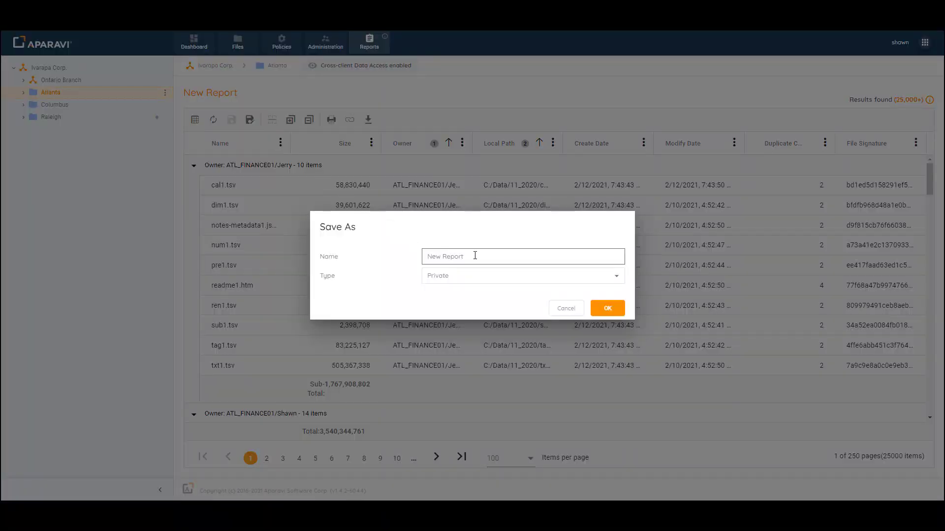
{"action": "left_click_drag", "start_coordinate": [475, 256], "coordinate": [355, 254]}
{"action": "type", "text": "upl"}
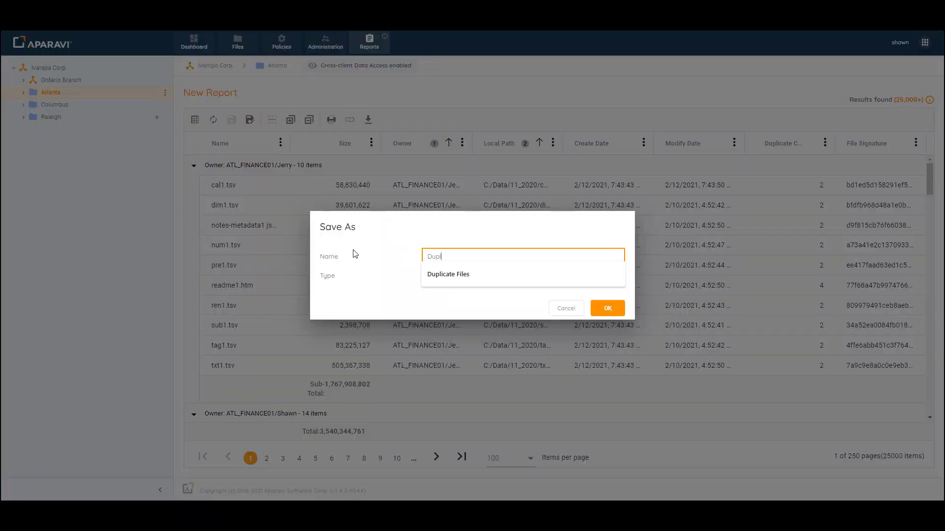
{"action": "key", "text": "Down"}
{"action": "key", "text": "Return"}
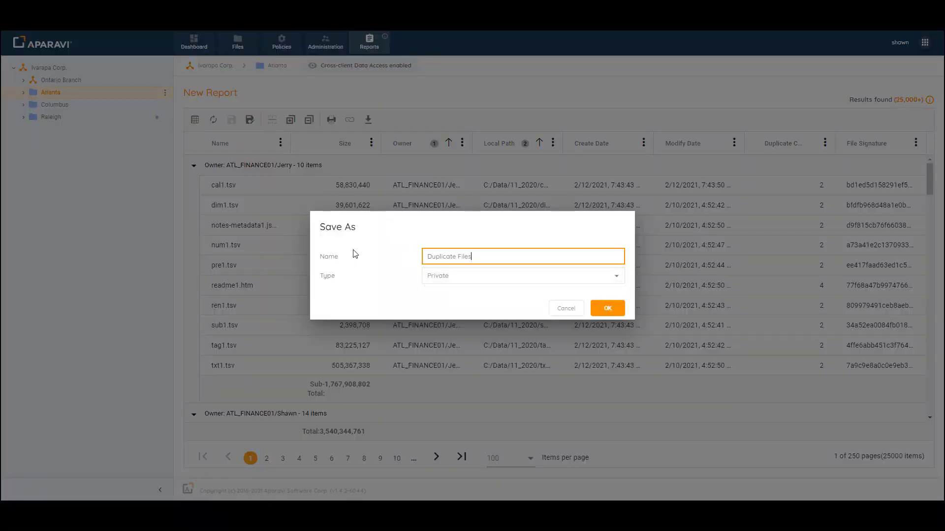
{"action": "left_click", "coordinate": [607, 308]}
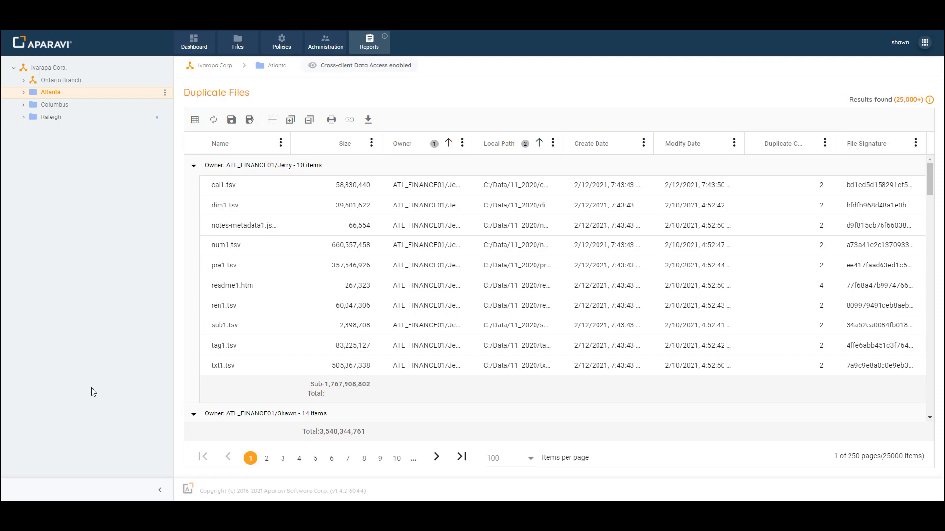
{"action": "left_click", "coordinate": [368, 121]}
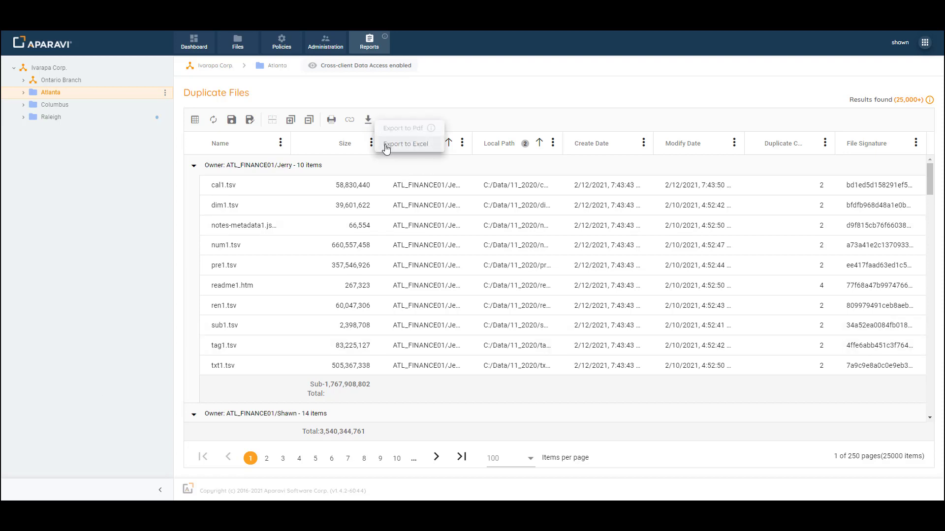
{"action": "left_click", "coordinate": [348, 122]}
{"action": "left_click", "coordinate": [349, 121]}
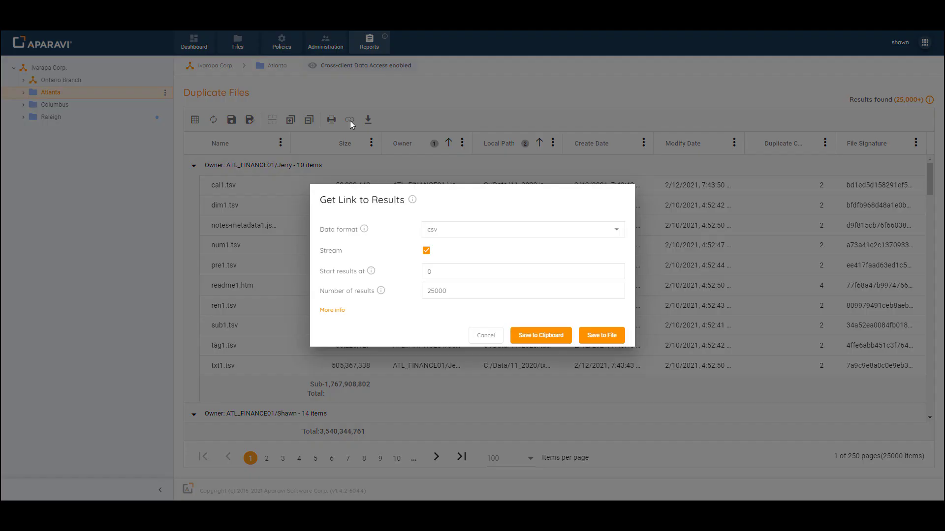
{"action": "left_click", "coordinate": [483, 233]}
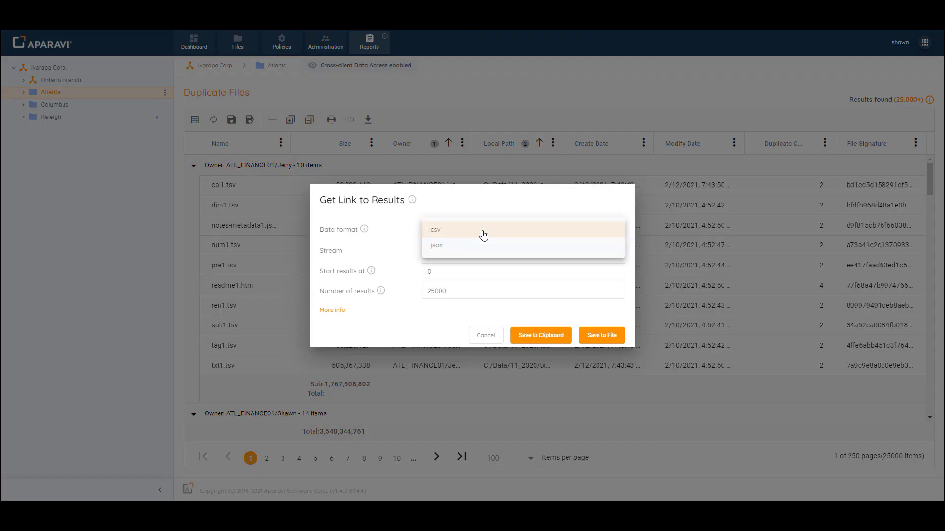
{"action": "left_click", "coordinate": [471, 291]}
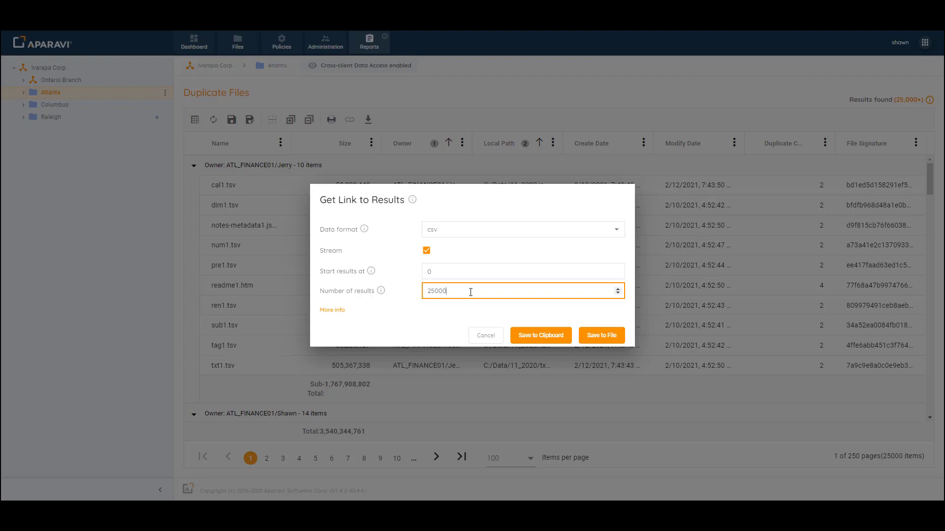
{"action": "type", "text": "0"}
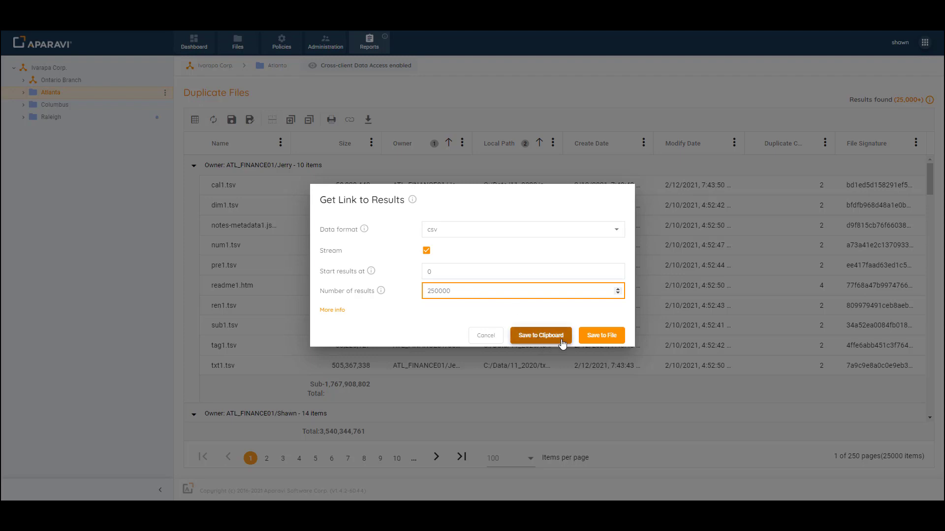
{"action": "left_click", "coordinate": [486, 336]}
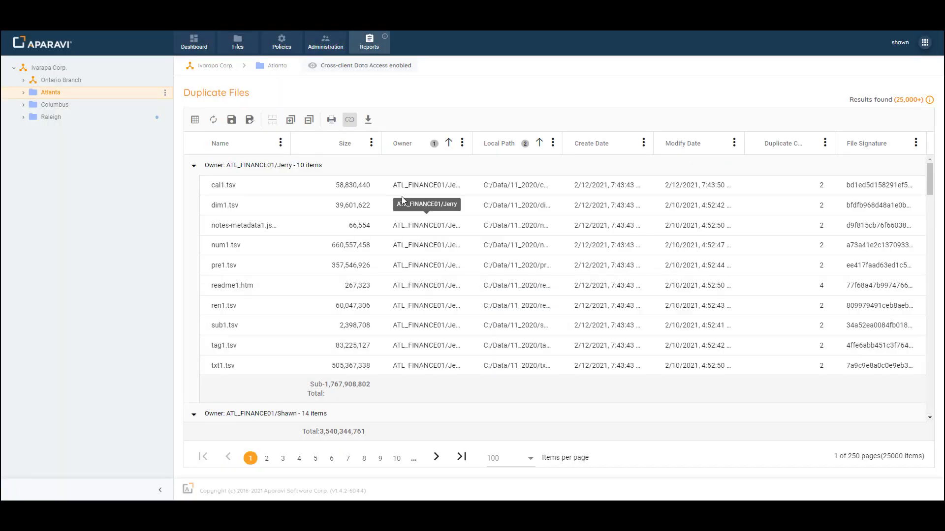
{"action": "left_click", "coordinate": [368, 121]}
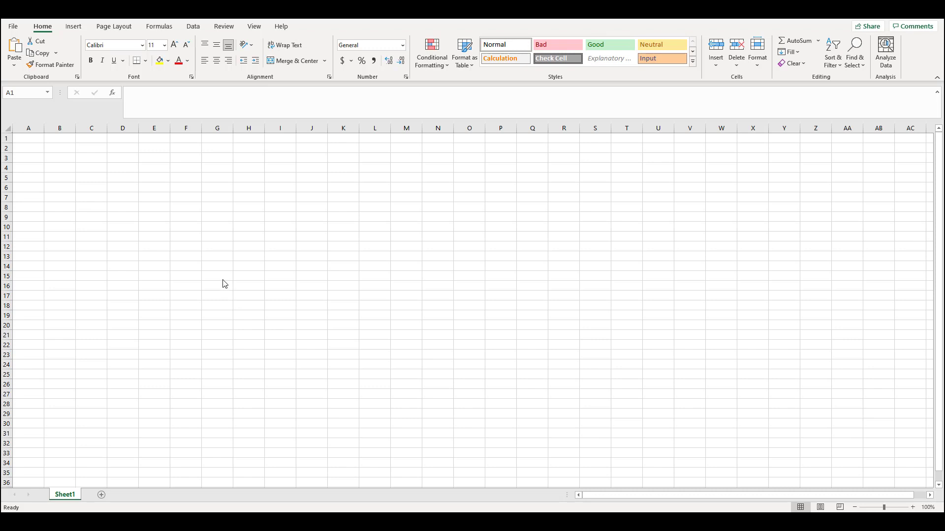
- Switch to the blank Excel workbook, import the duplicate files results from the web using the copied report link, and load them
{"action": "left_click", "coordinate": [194, 28]}
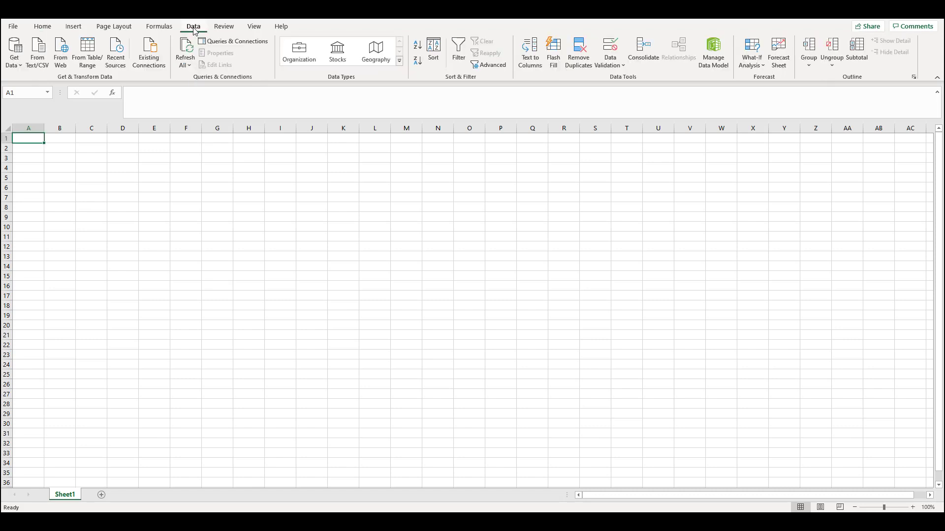
{"action": "left_click", "coordinate": [60, 53]}
{"action": "left_click", "coordinate": [206, 278]}
{"action": "right_click", "coordinate": [206, 278]}
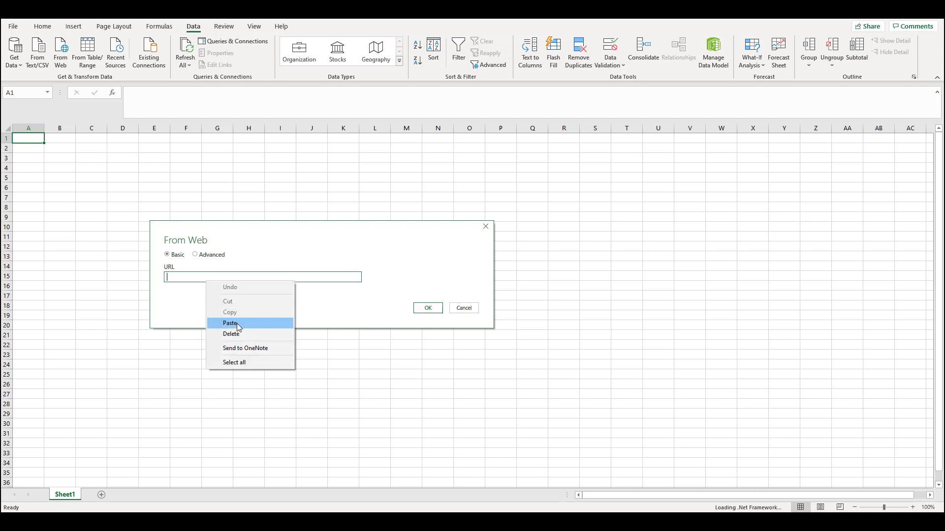
{"action": "left_click", "coordinate": [238, 325]}
{"action": "left_click", "coordinate": [427, 309]}
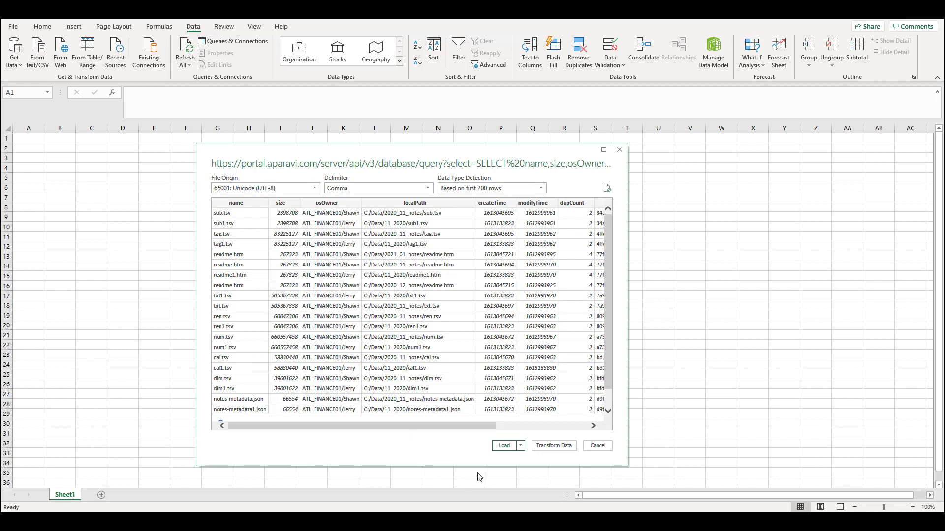
{"action": "left_click", "coordinate": [504, 446]}
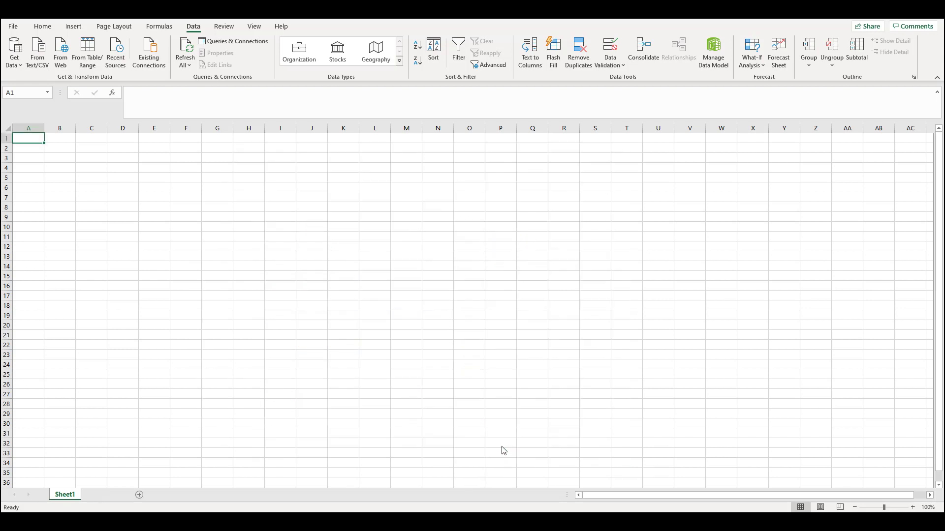